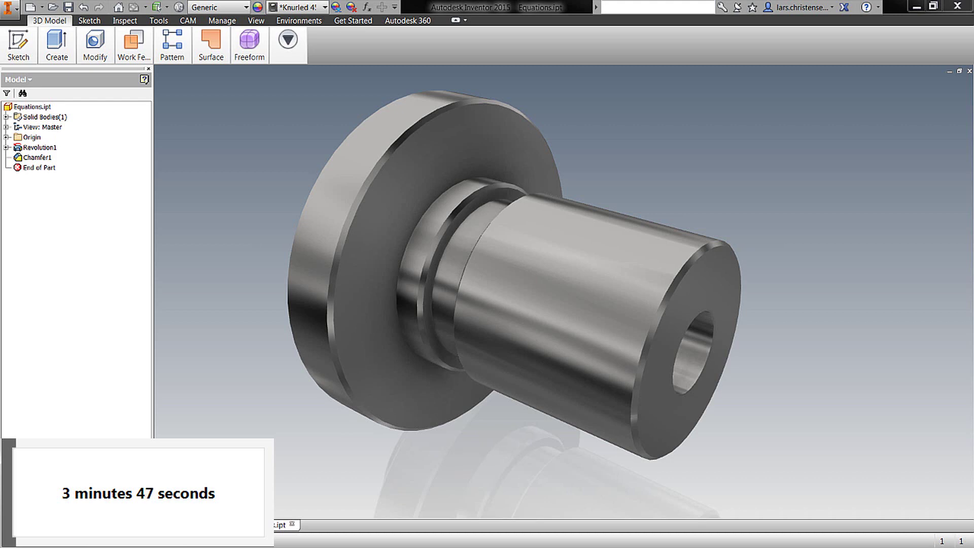
Step: Try a 0.5 in hole diameter in the revolved profile's sketch and finish the sketch
left_click(632, 286)
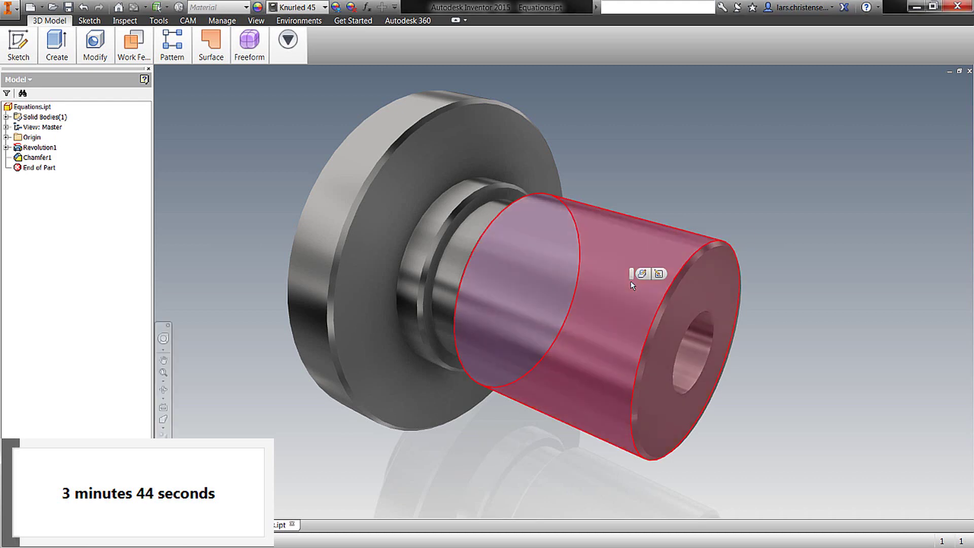
left_click(659, 274)
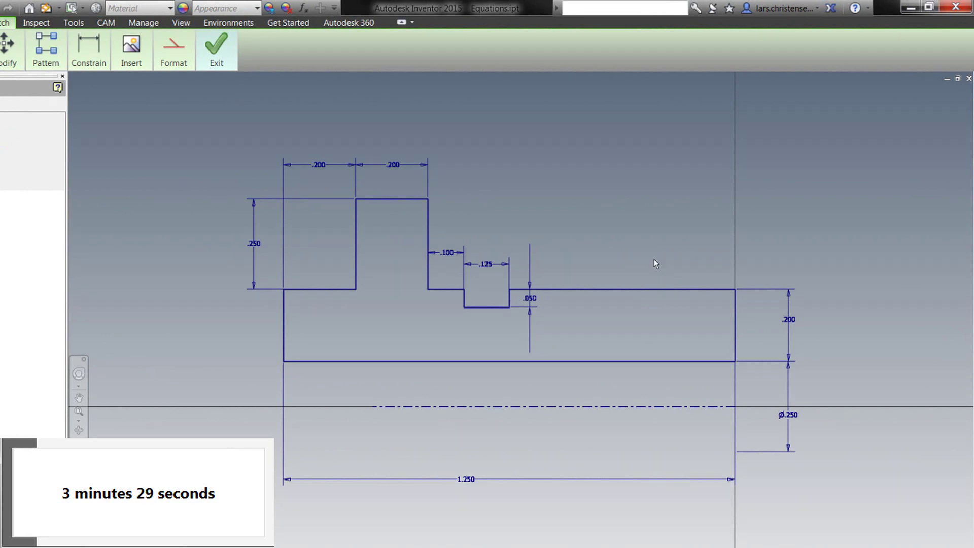
double_click(793, 419)
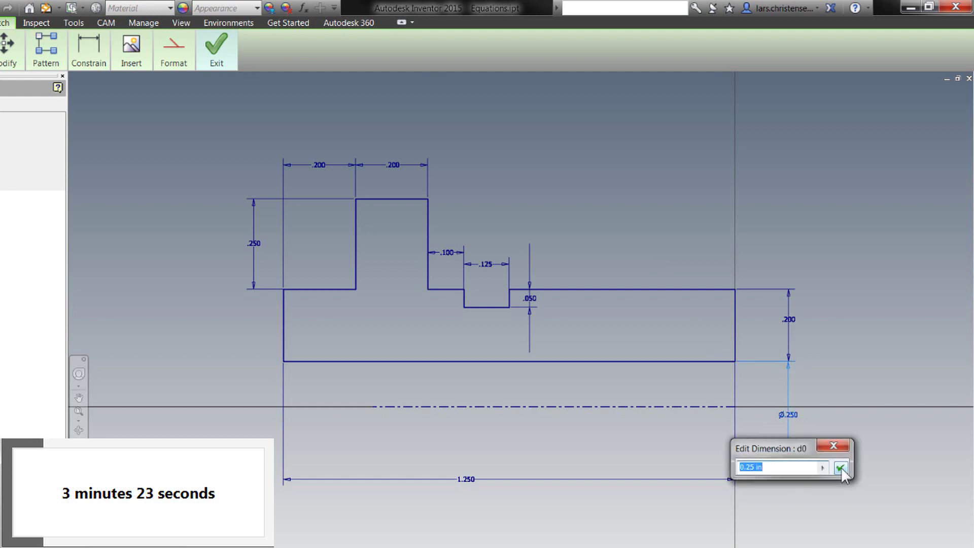
type(".5")
left_click(839, 467)
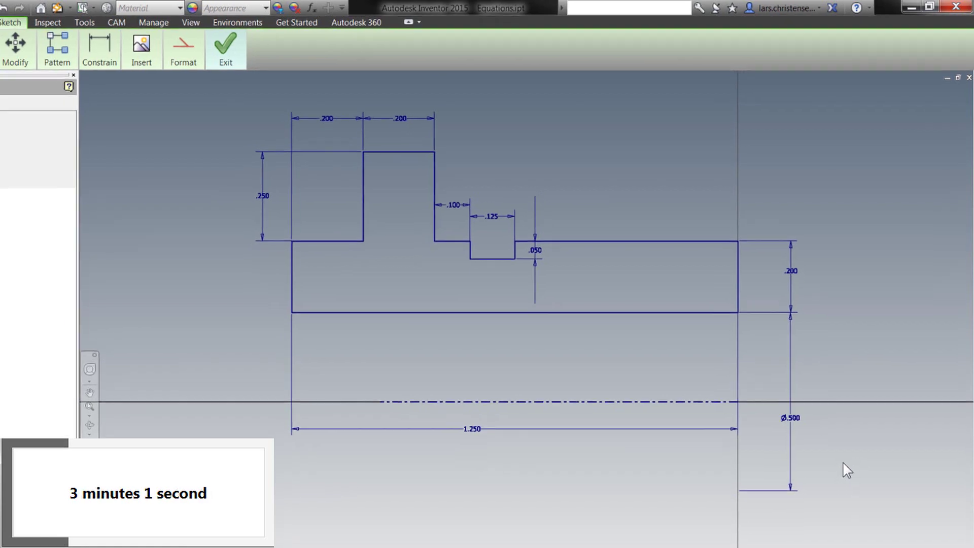
key("ctrl+Return")
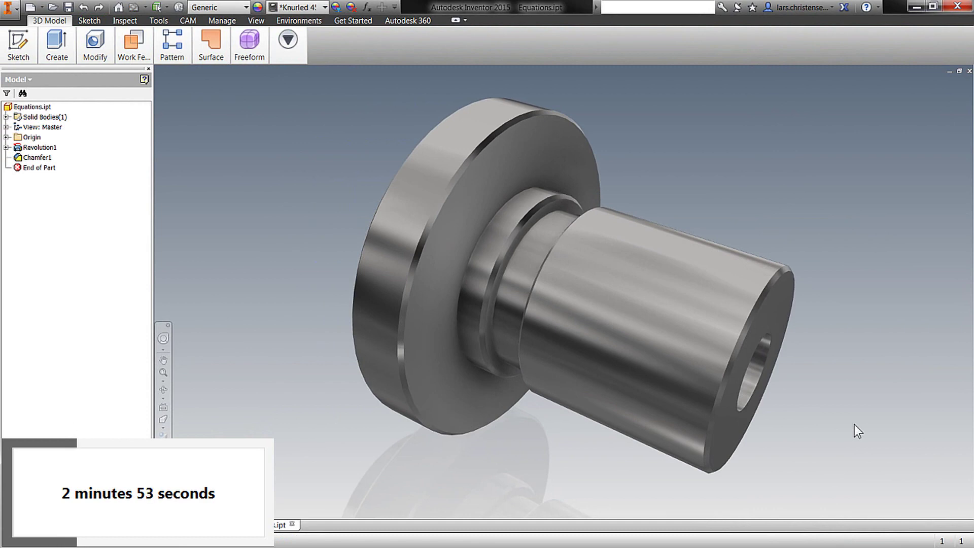
Step: Examine the part's model parameters, checking their names and equations, and close the list
left_click(221, 21)
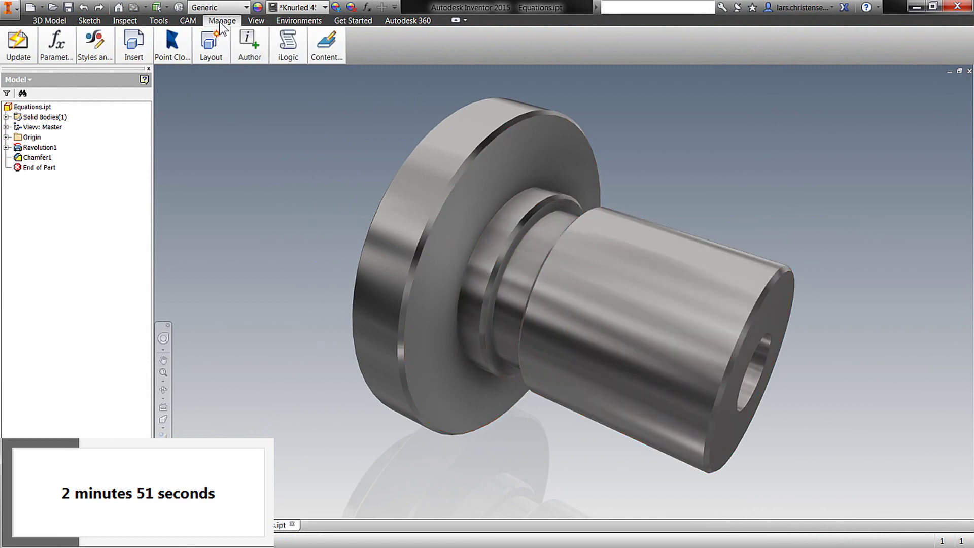
left_click(64, 37)
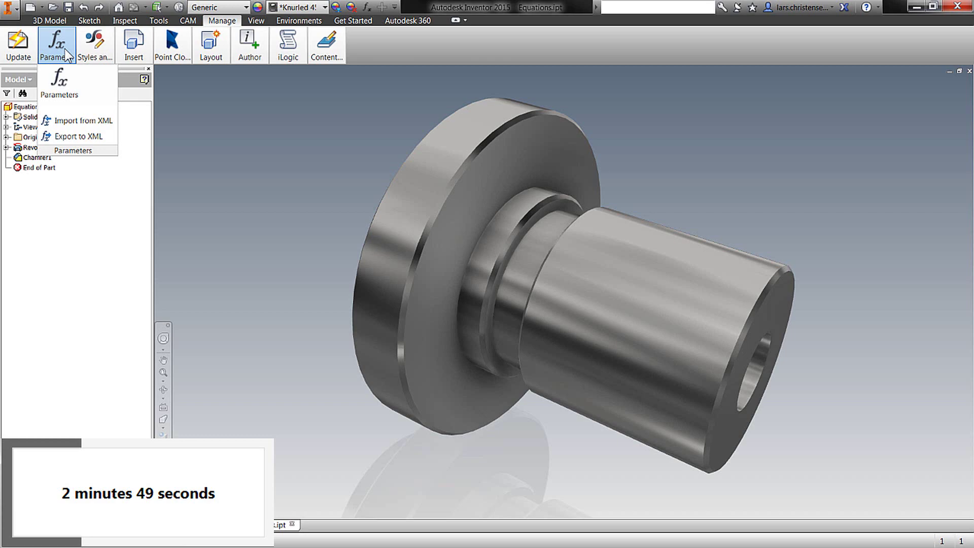
left_click(61, 81)
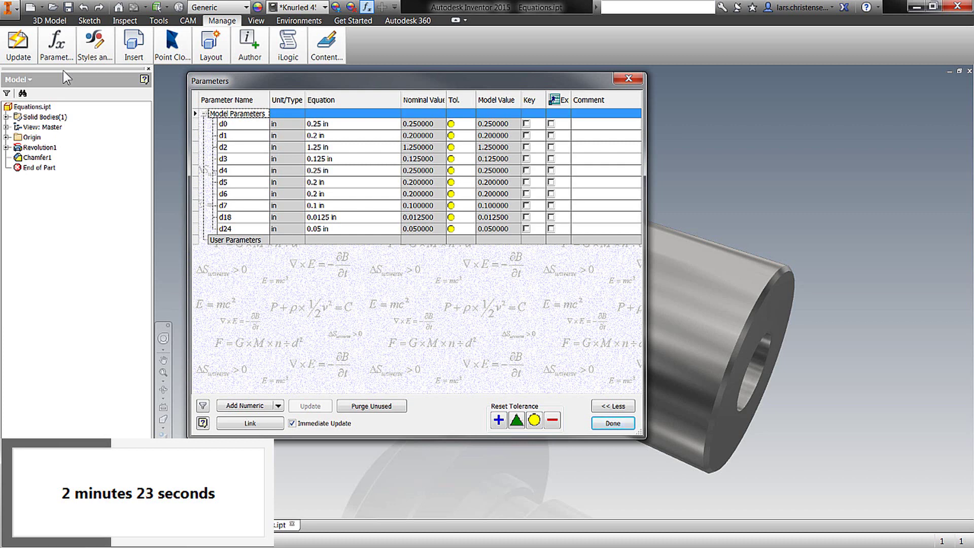
left_click(602, 427)
Step: Edit the revolved profile's sketch and rename the hole diameter dimension as HOLE
left_click(692, 368)
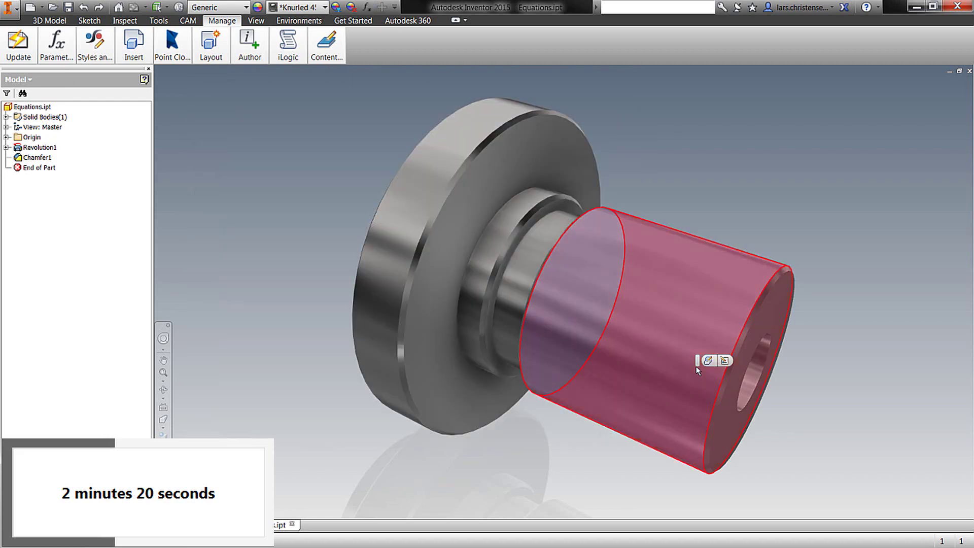
left_click(724, 360)
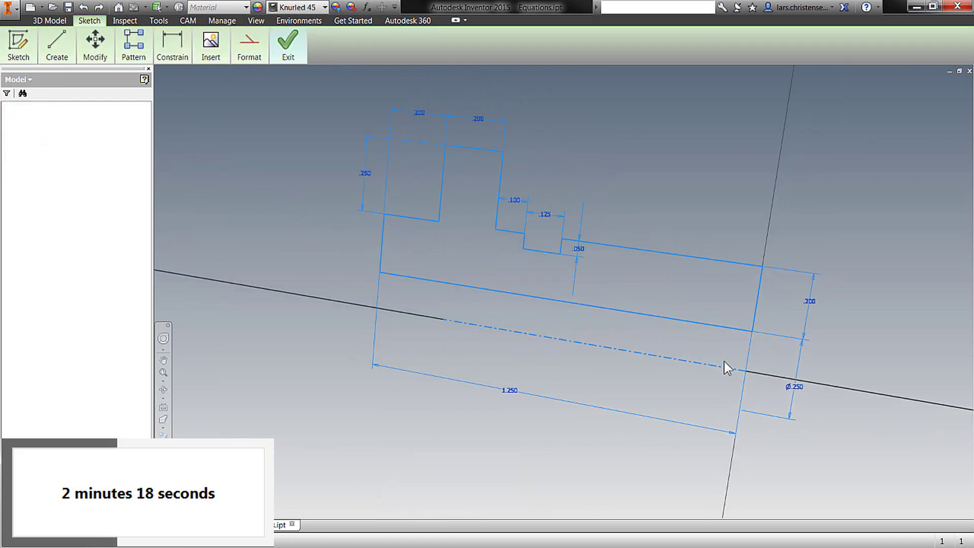
right_click(802, 376)
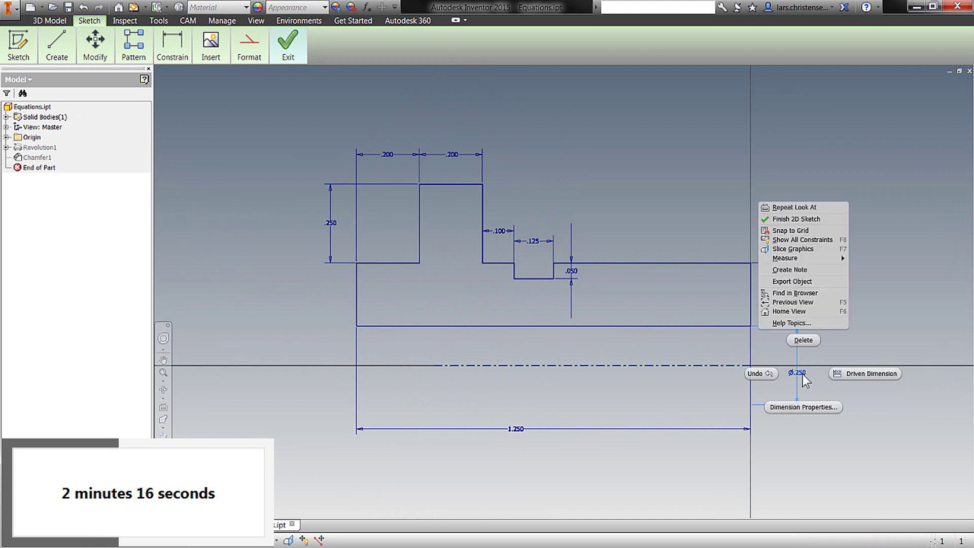
left_click(802, 406)
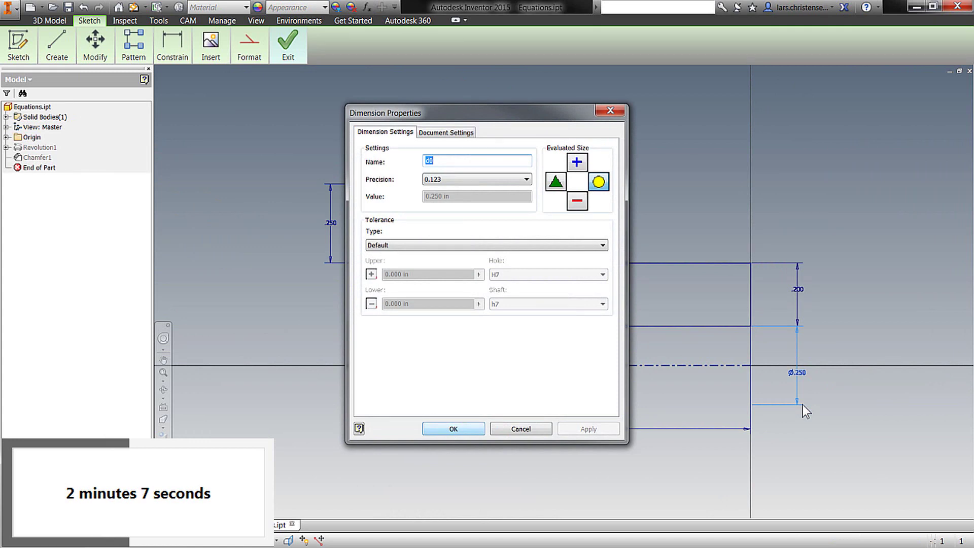
type("HOLE")
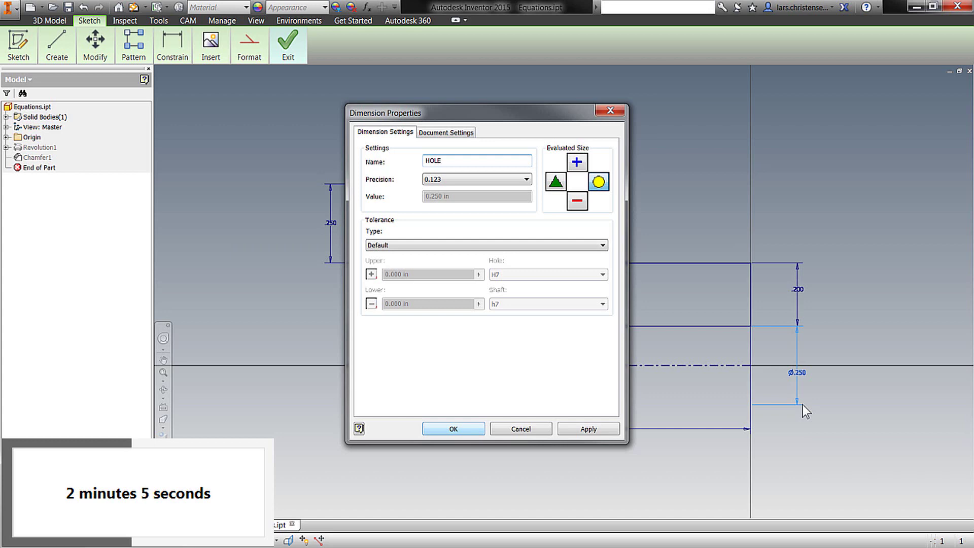
left_click(591, 431)
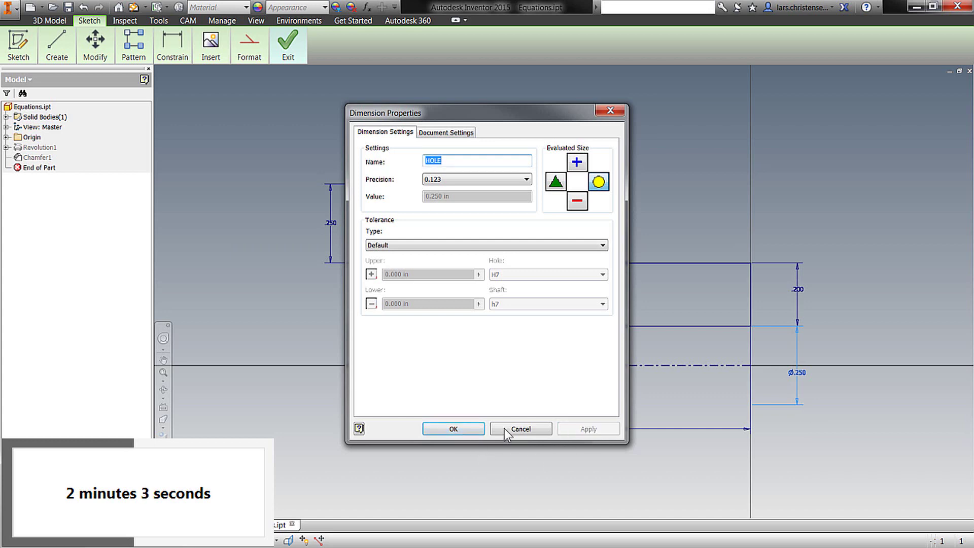
left_click(452, 429)
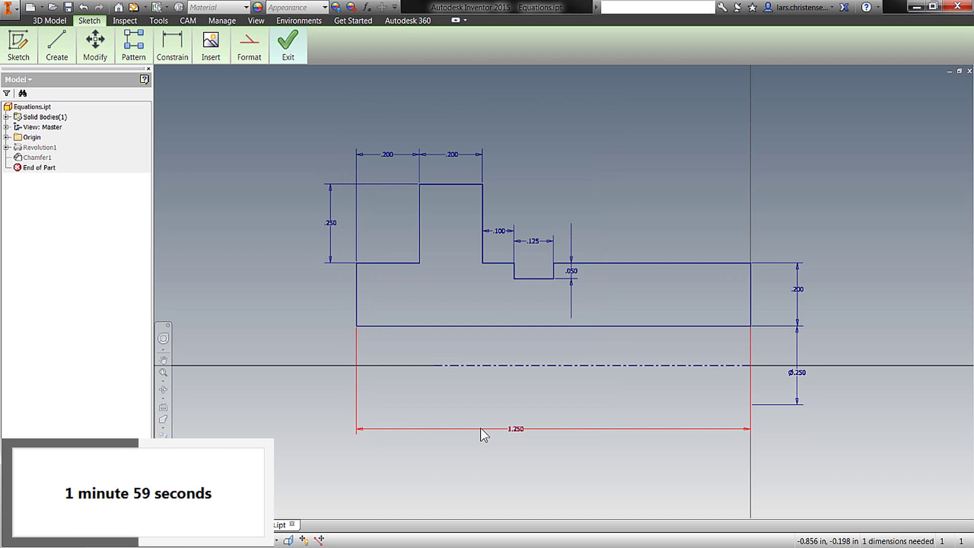
Step: Rename the wall thickness dimension at the profile's end, above the hole diameter, as WALL
right_click(797, 291)
left_click(799, 324)
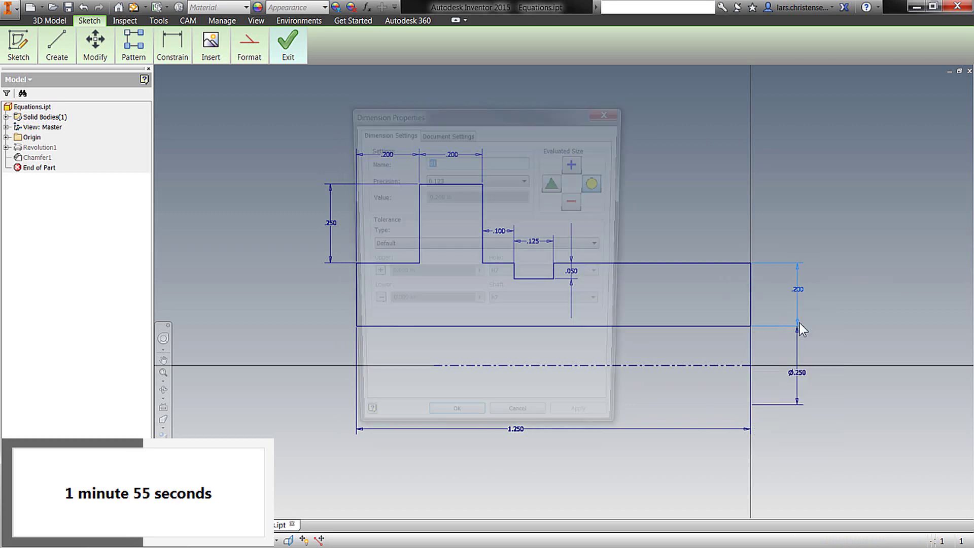
type("WALL")
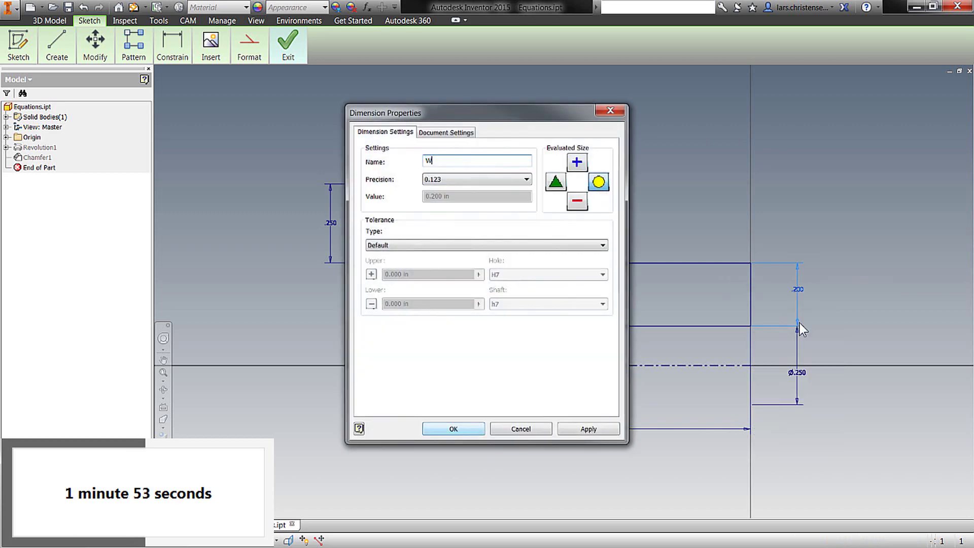
left_click(603, 426)
left_click(471, 430)
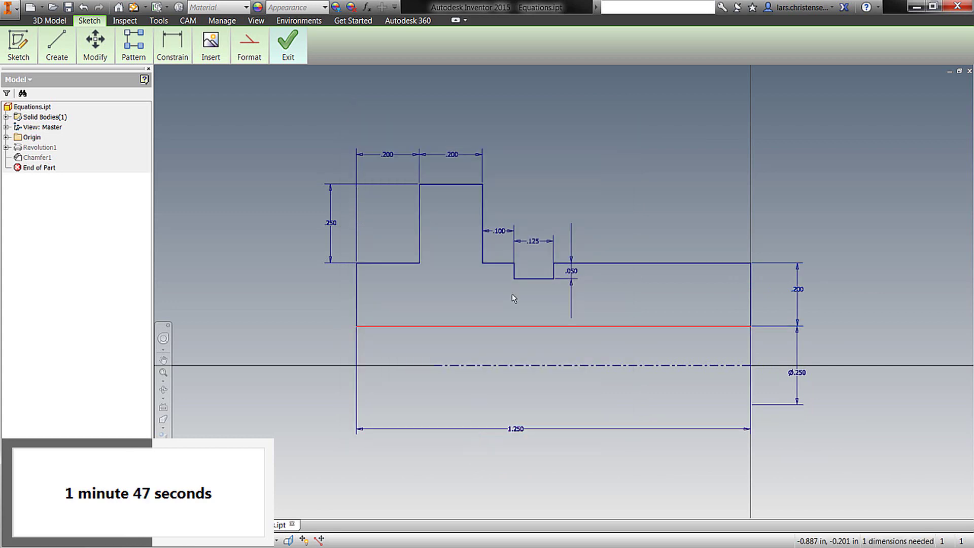
Step: Rename the groove's depth dimension as O_RING_DEPTH and finish the sketch
right_click(568, 271)
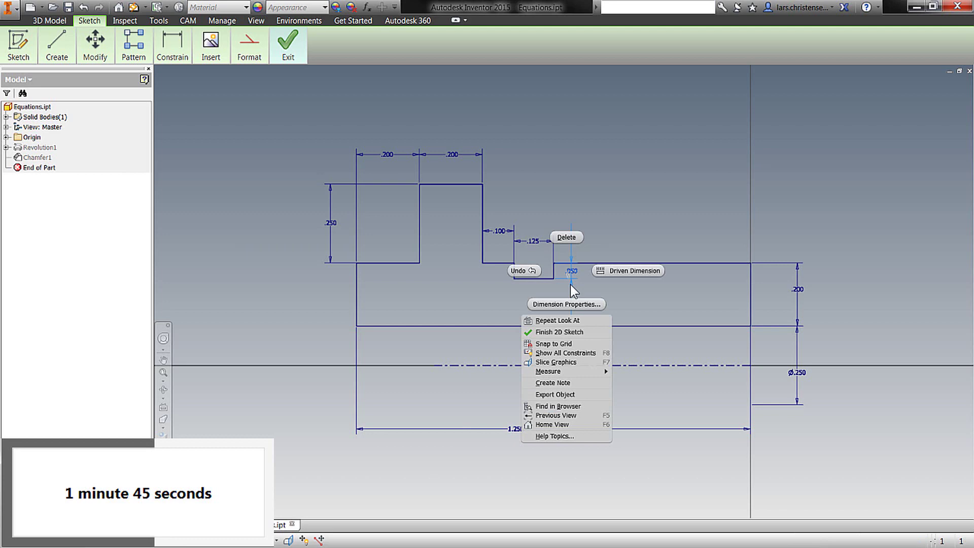
left_click(570, 303)
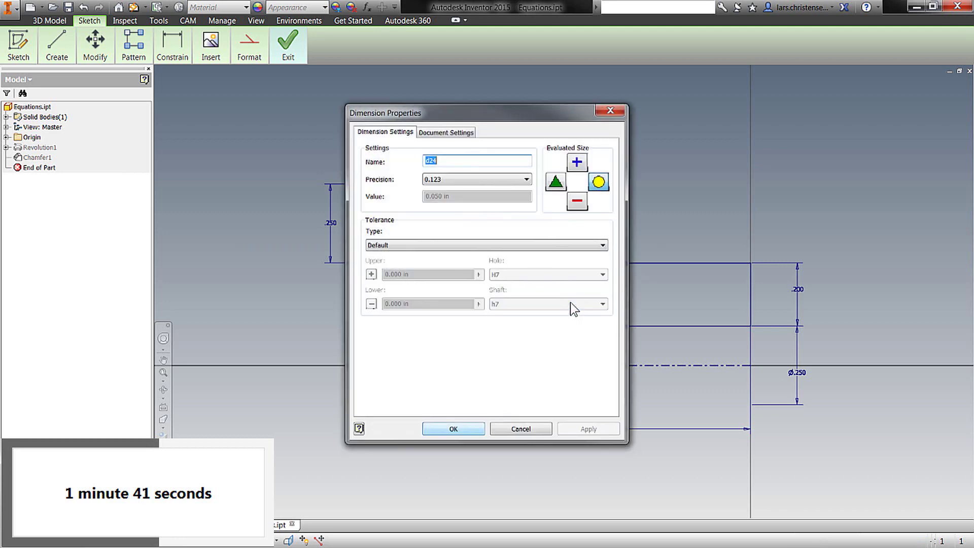
type("O_R")
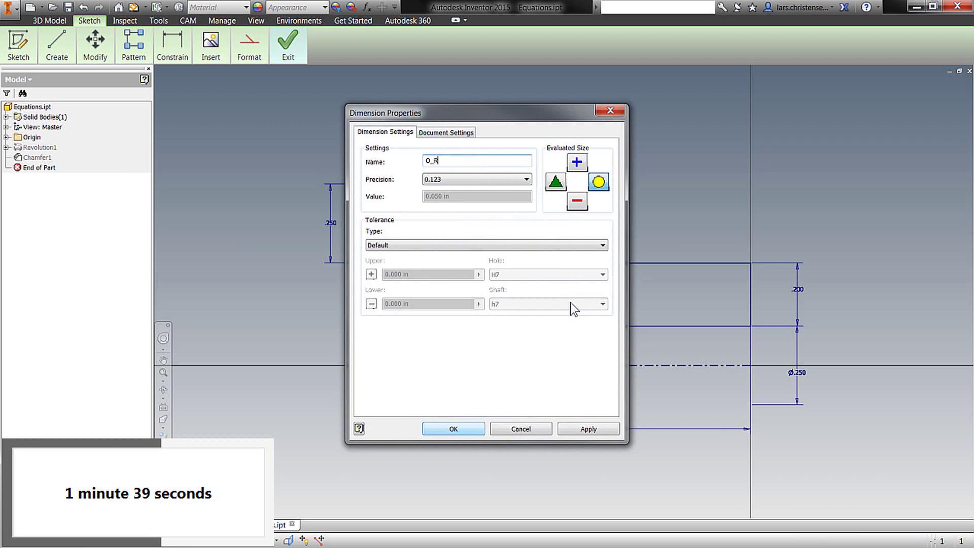
type("ING_DEPTH")
left_click(583, 429)
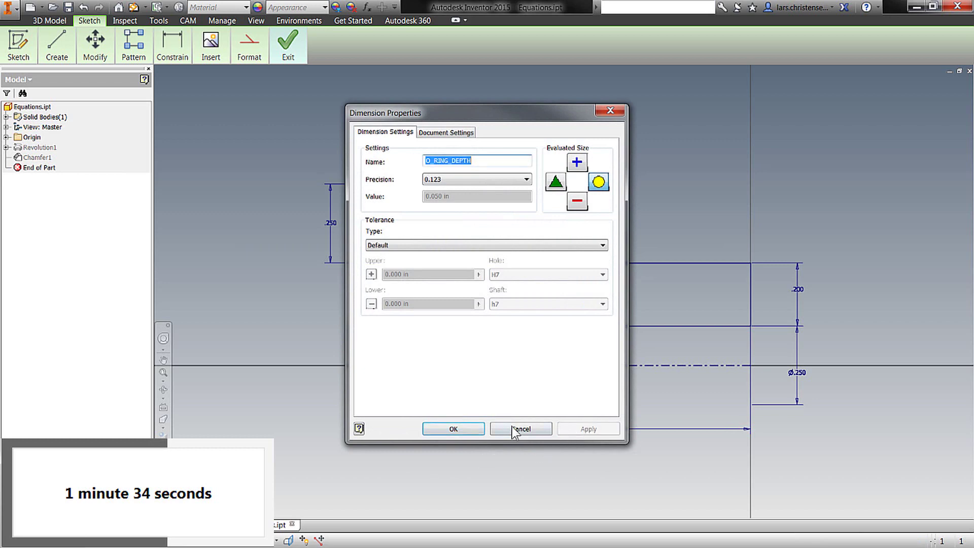
left_click(457, 429)
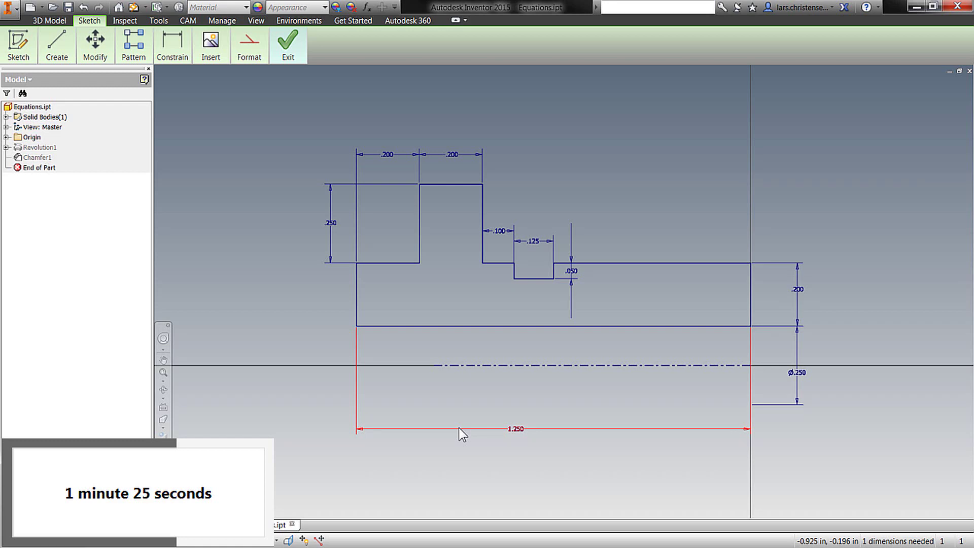
right_click(461, 413)
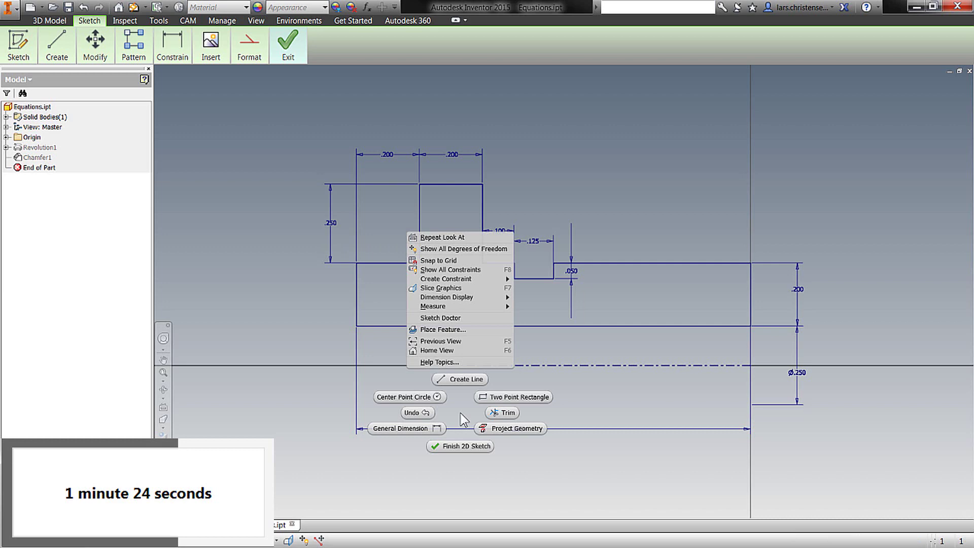
left_click(461, 444)
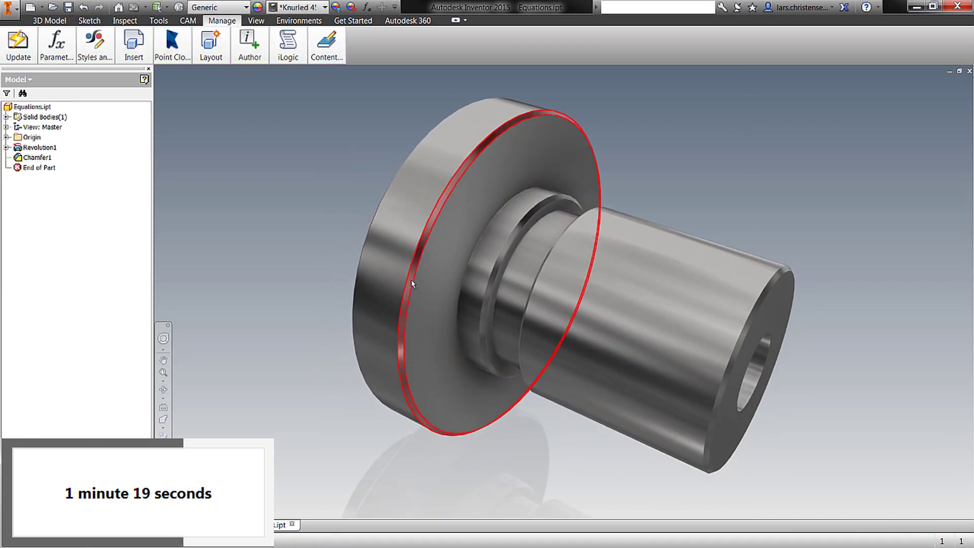
Step: Show the chamfer feature's dimensions on the model and rename its distance dimension as CHAMFER
left_click(30, 158)
right_click(25, 165)
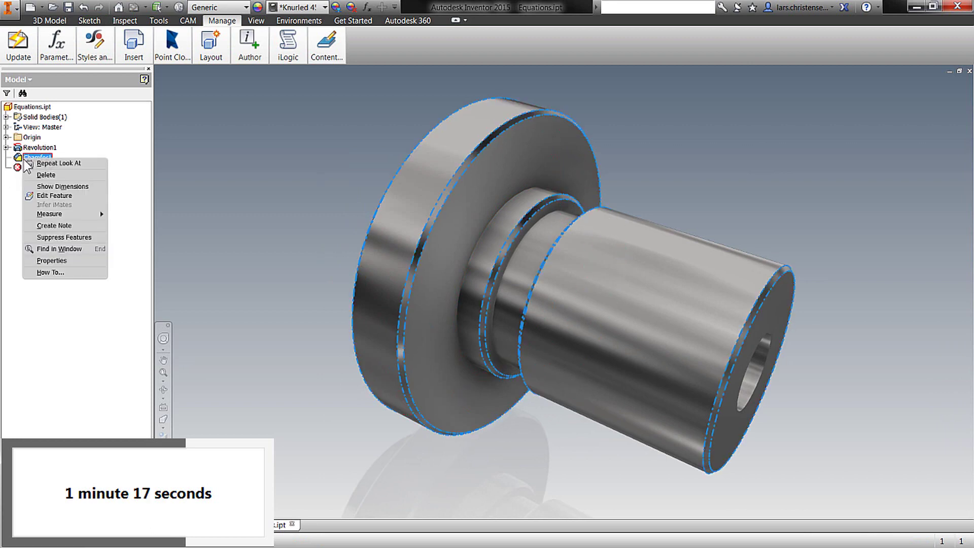
left_click(51, 174)
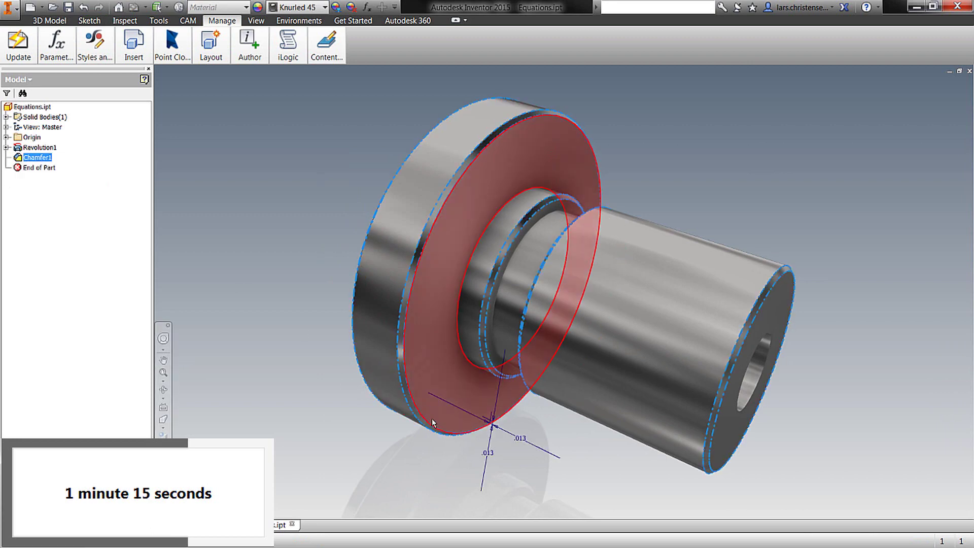
right_click(489, 455)
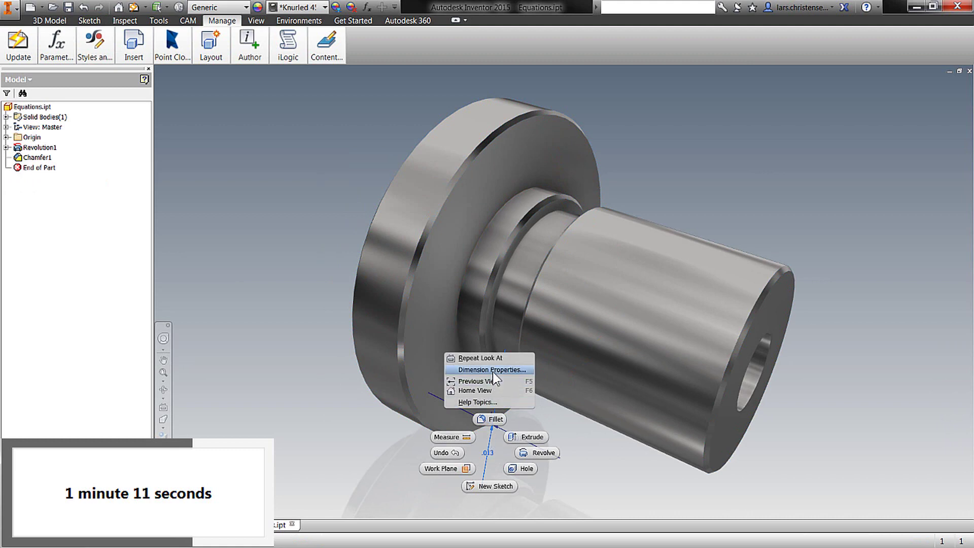
left_click(492, 370)
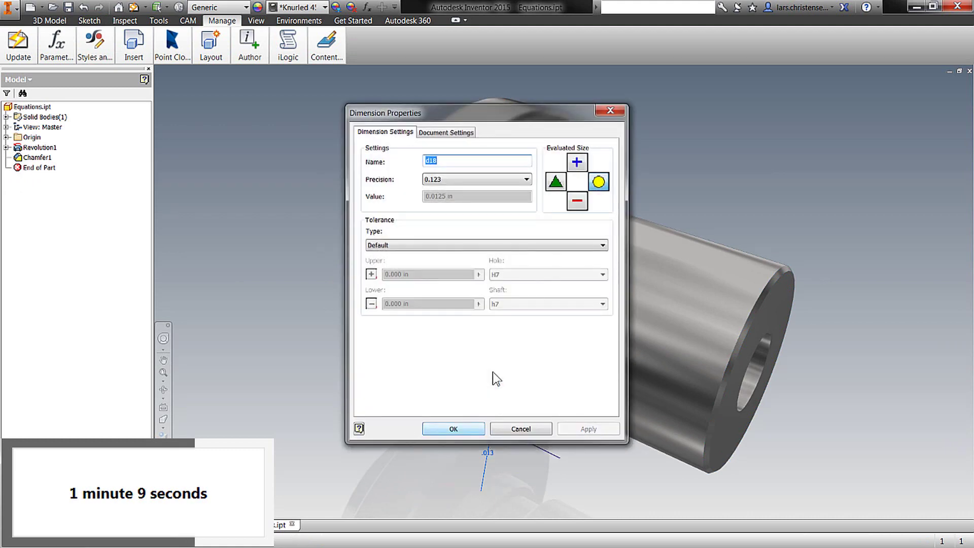
type("C")
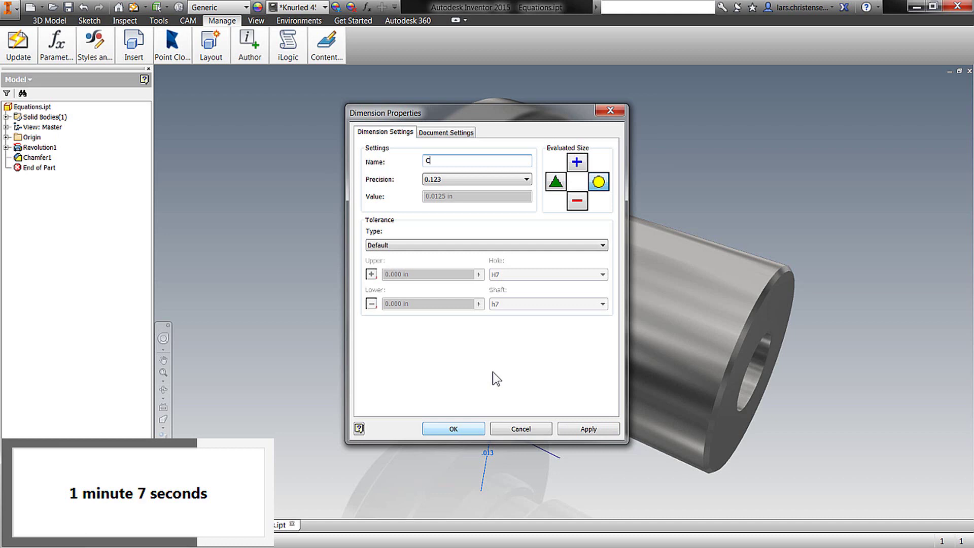
type("HAMFER")
left_click(589, 428)
left_click(472, 429)
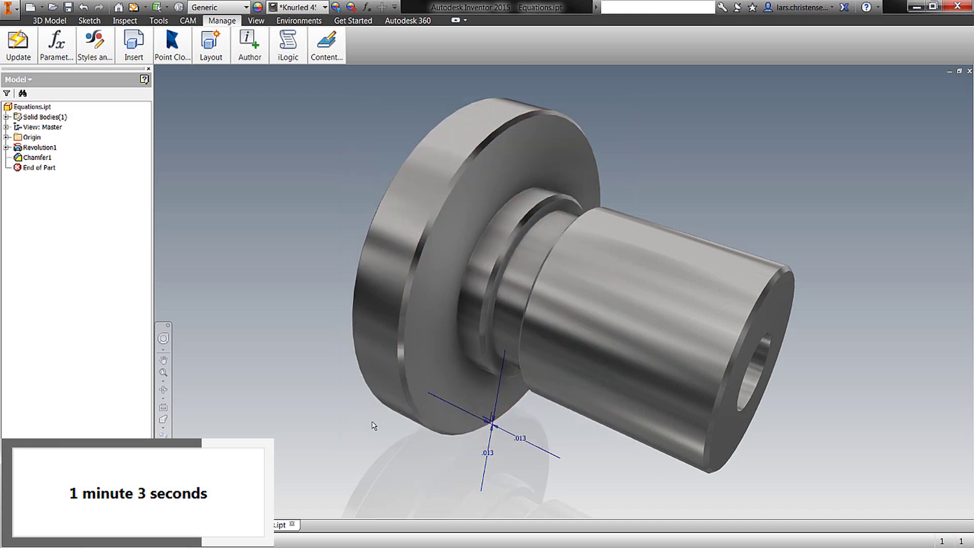
Step: Open the part's parameters and set the WALL equation to HOLE/2
left_click(65, 48)
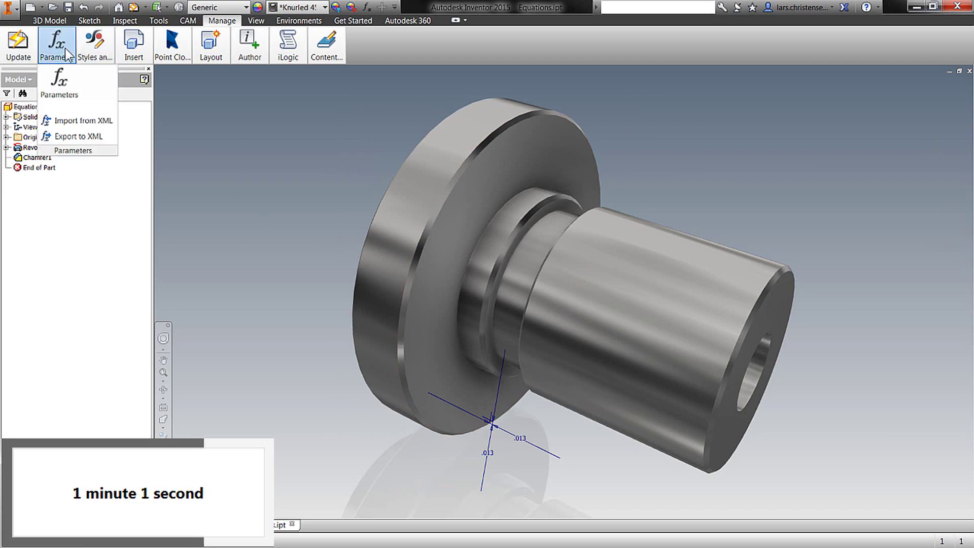
left_click(68, 77)
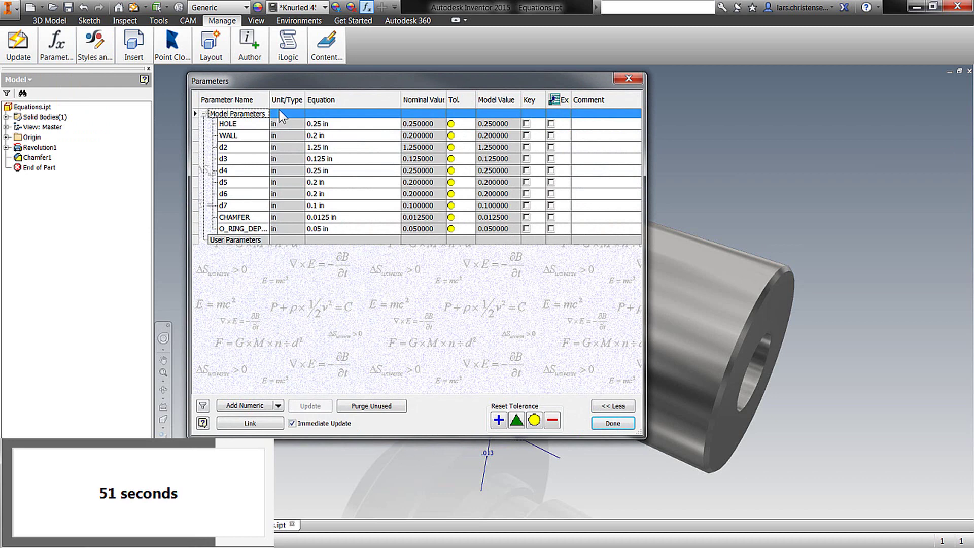
left_click(331, 135)
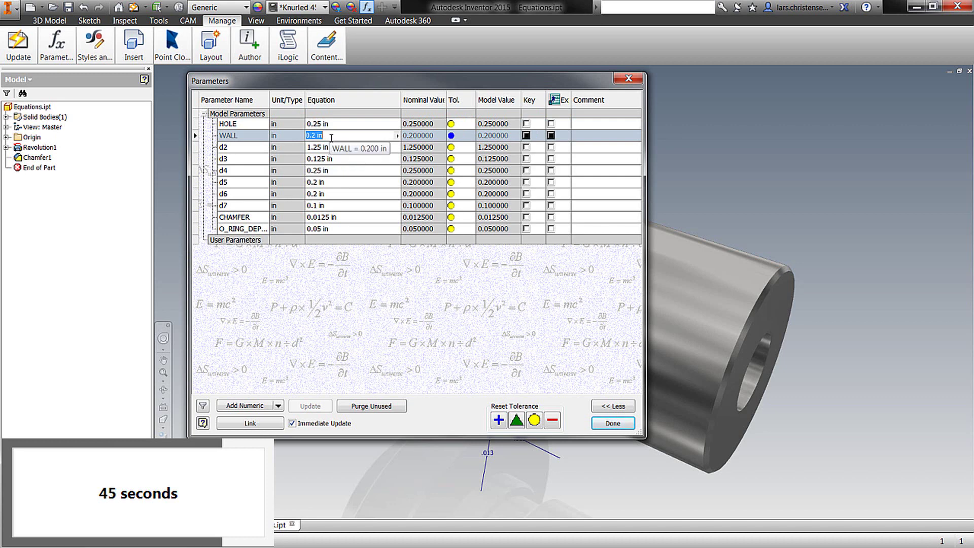
type("HOLE")
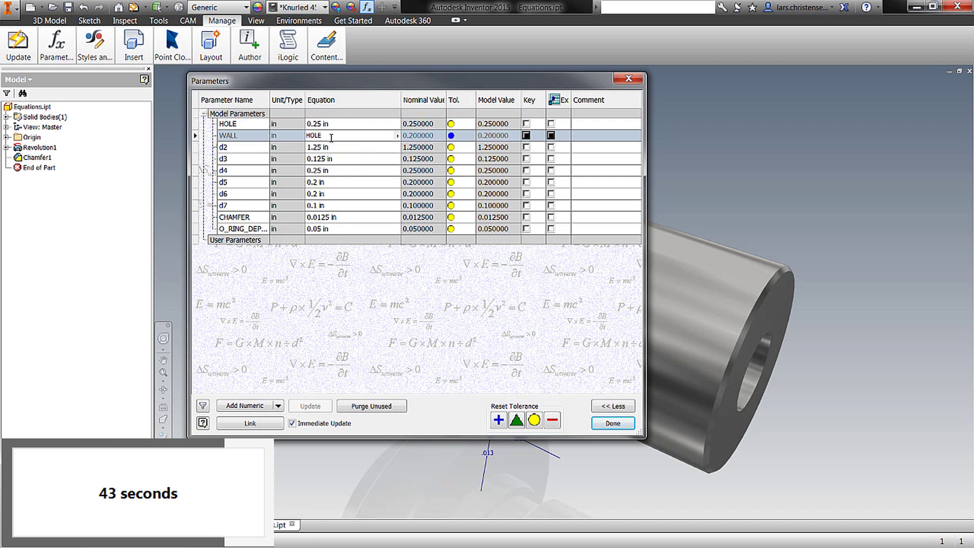
type("/2")
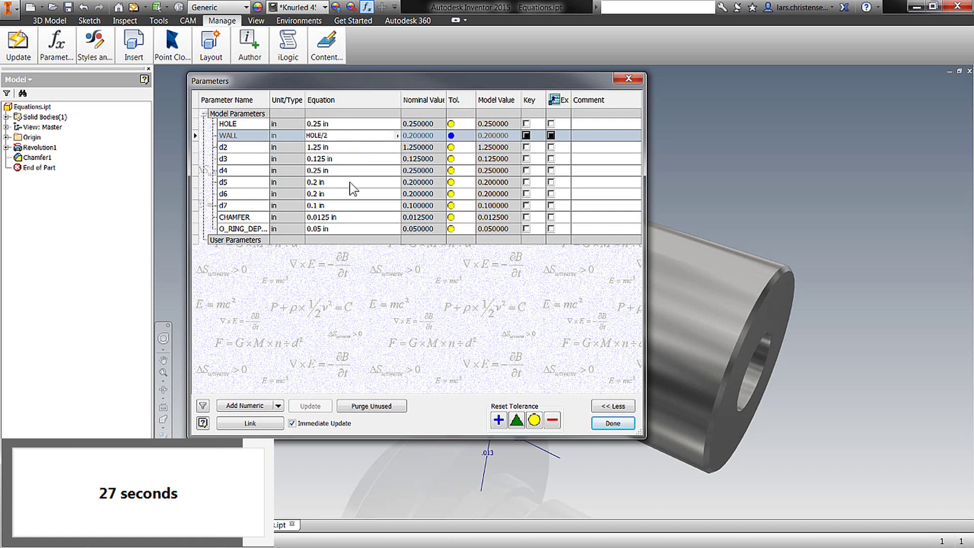
Step: Set the O_RING_DEPTH equation to (HOLE + WALL)/4 and close the parameters
left_click(343, 228)
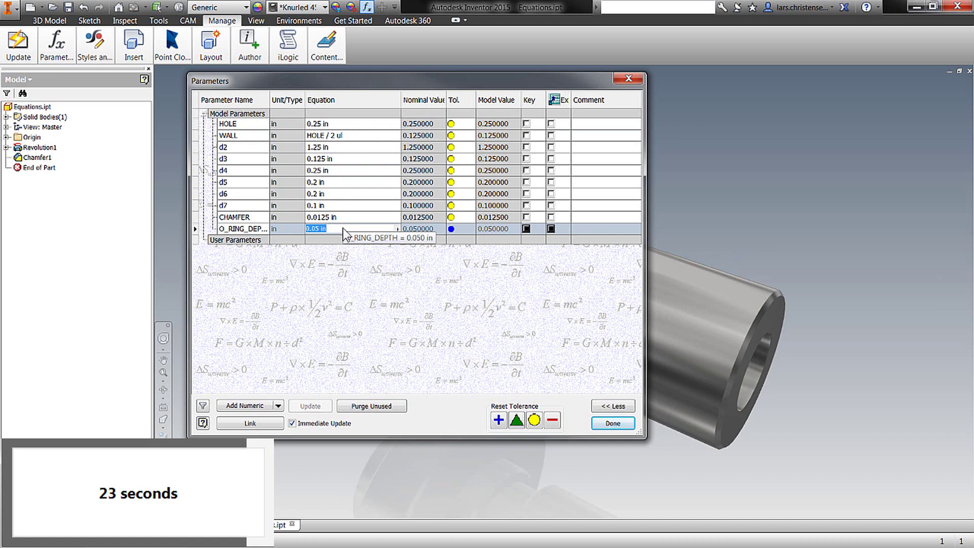
key("Delete")
type("(")
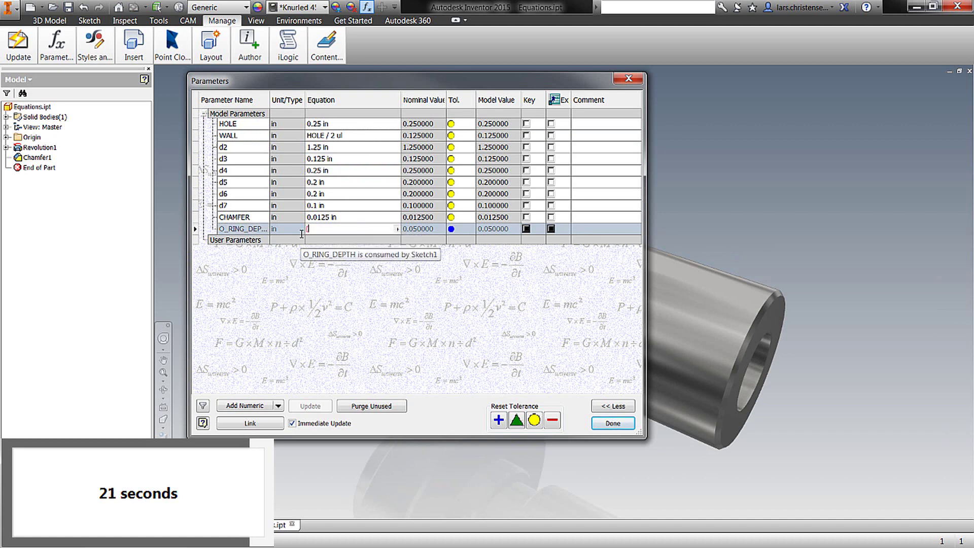
type("HOLE+")
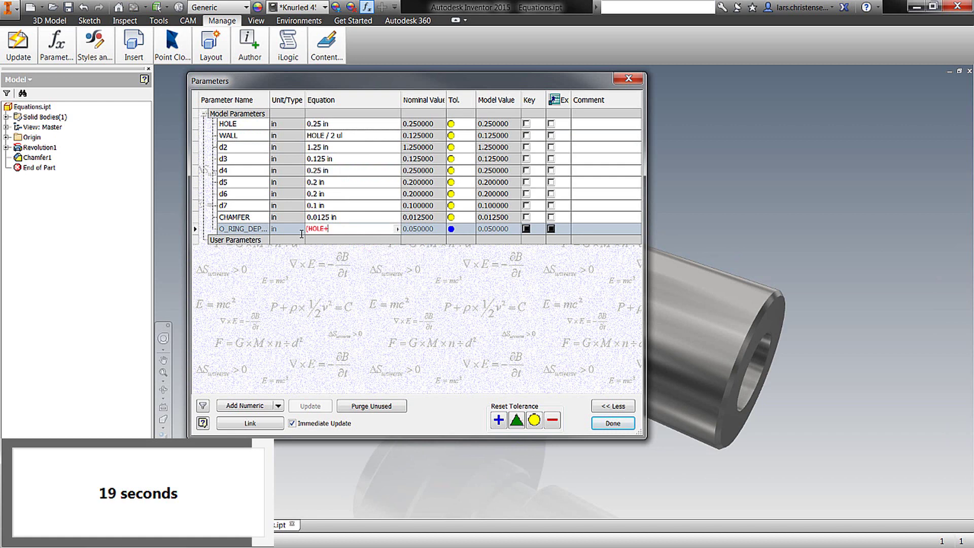
type("WALL ) /4")
key("Return")
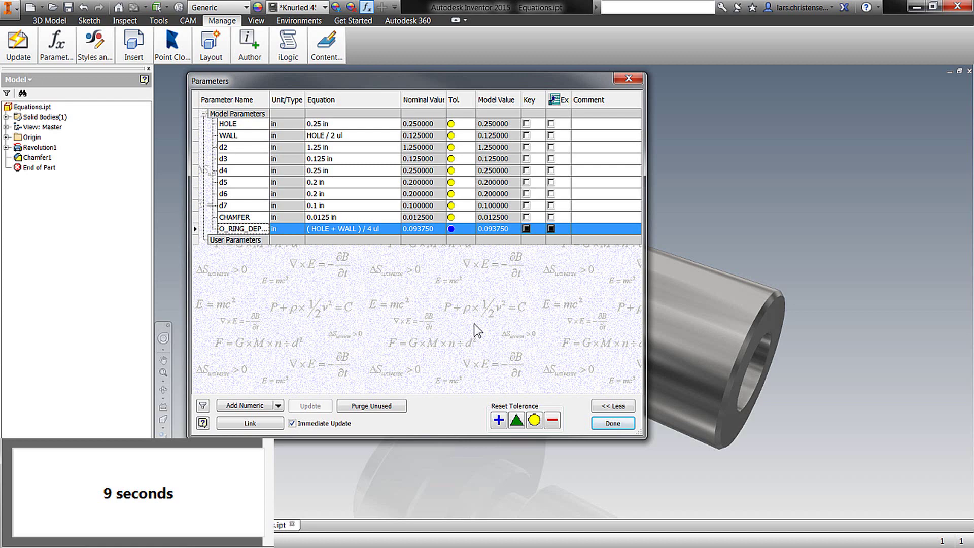
left_click(613, 424)
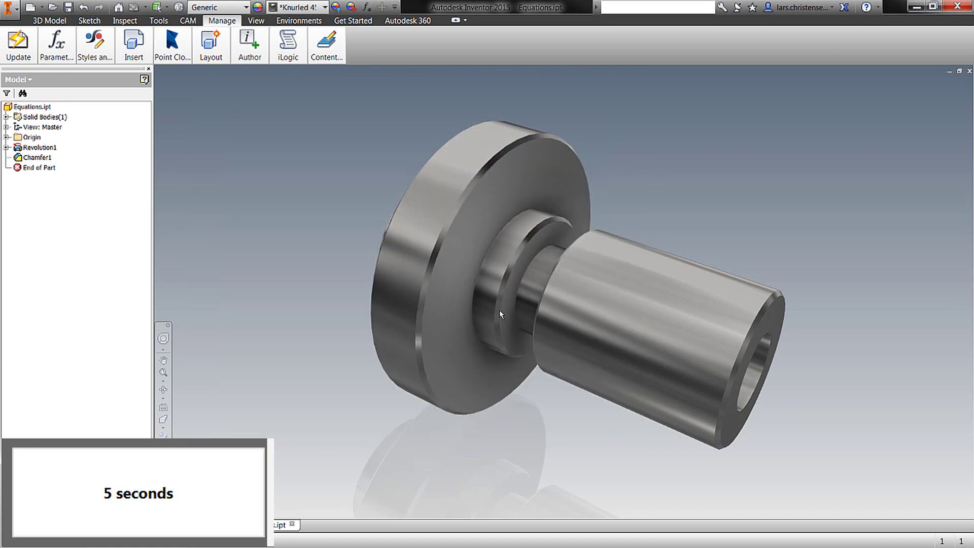
Step: Edit the revolved profile's sketch from the cylinder face and set the HOLE diameter dimension to 0.5 in
left_click(683, 311)
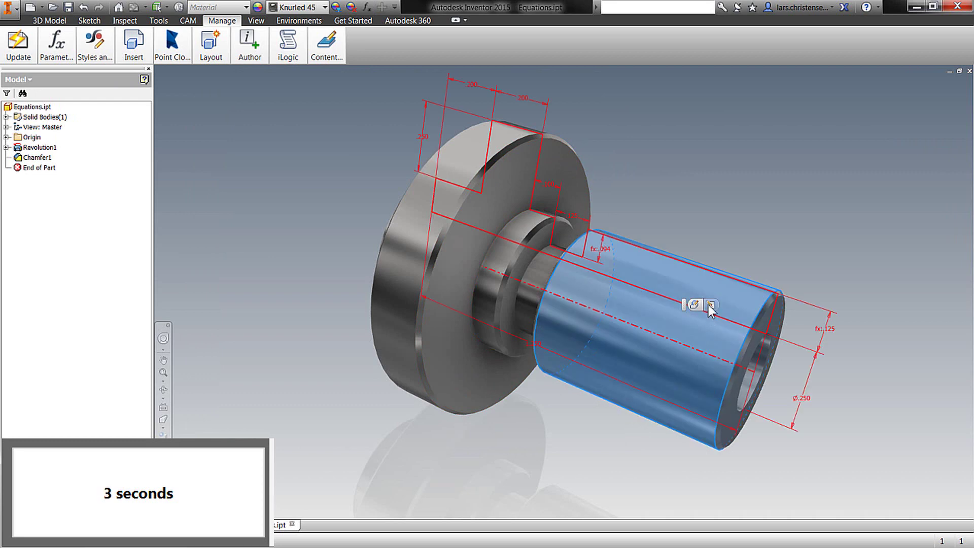
left_click(710, 305)
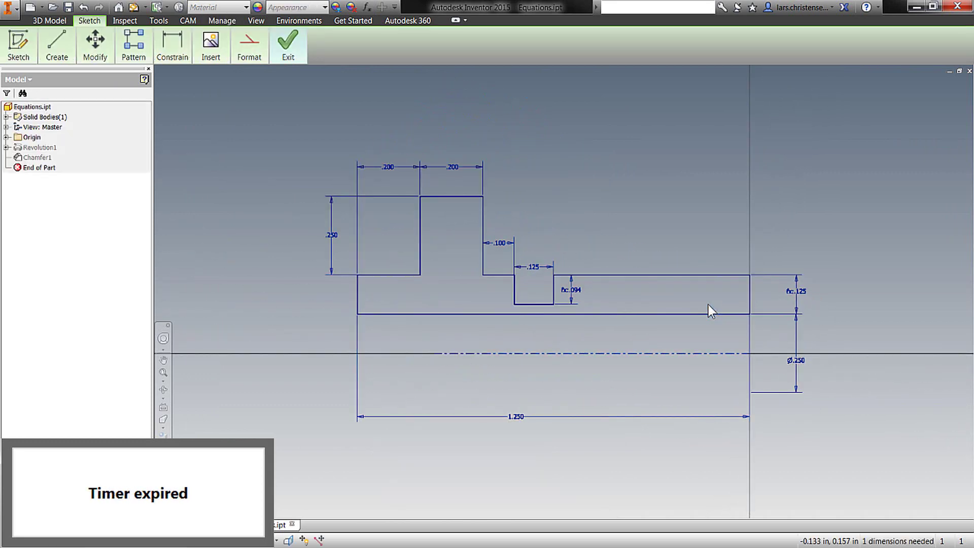
double_click(796, 367)
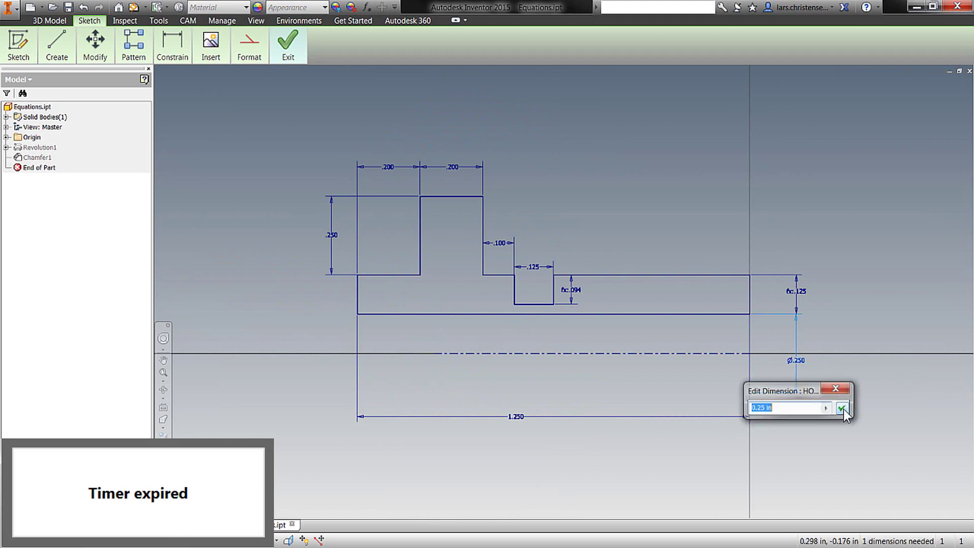
type("0.5")
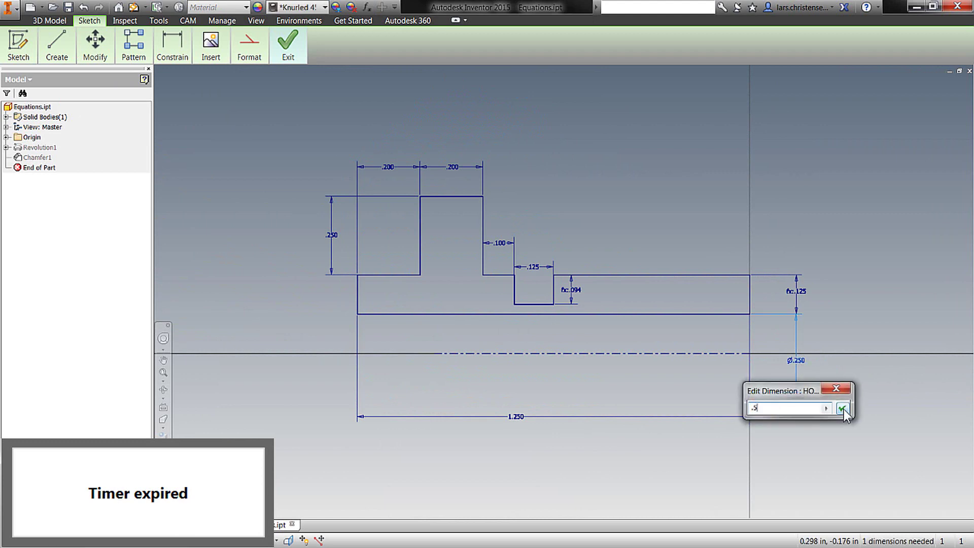
left_click(842, 408)
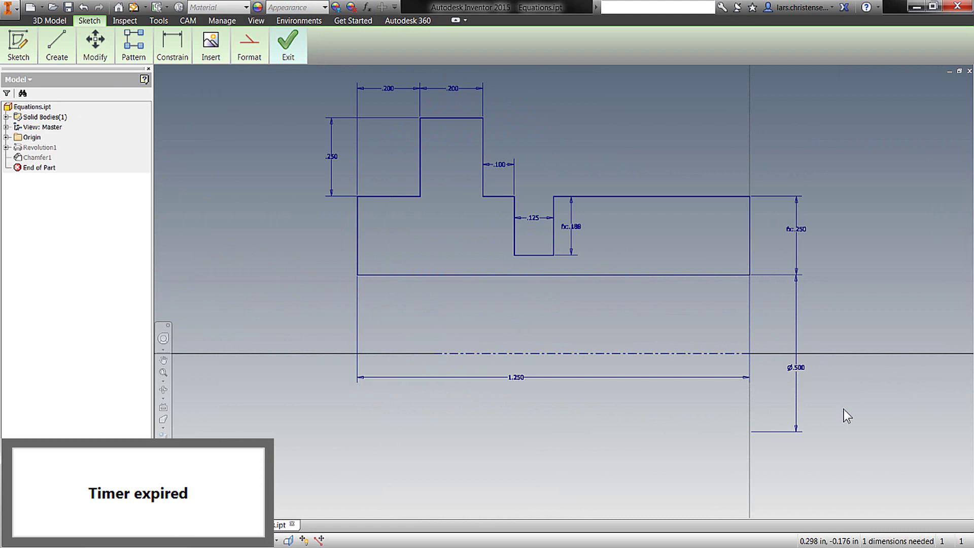
Step: Set the HOLE diameter dimension to 0.125 in and finish the sketch
double_click(799, 368)
type("0.125")
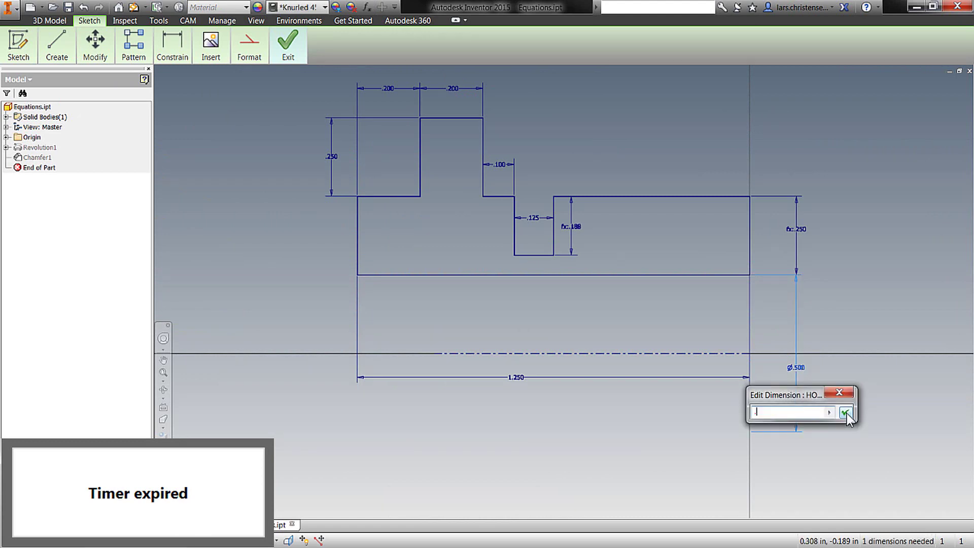
left_click(846, 413)
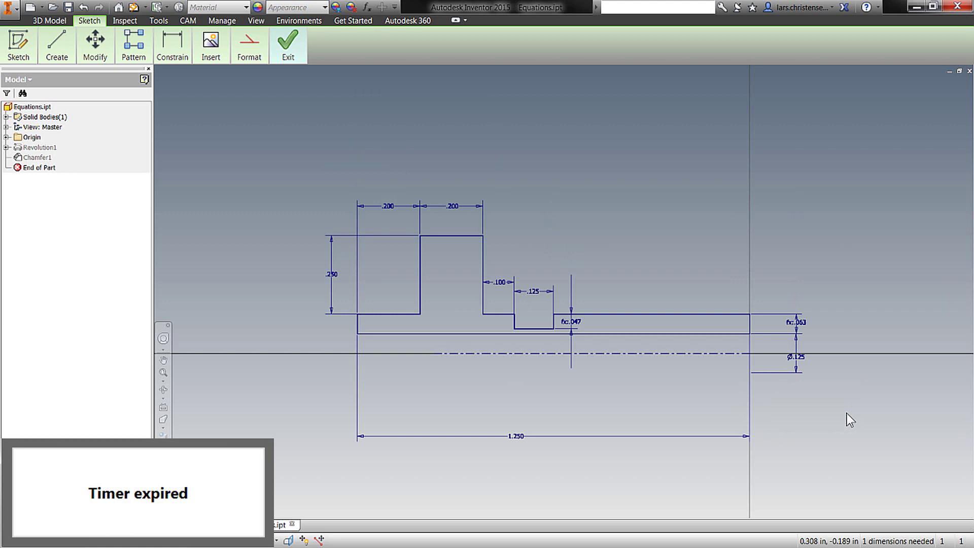
right_click(786, 287)
left_click(783, 317)
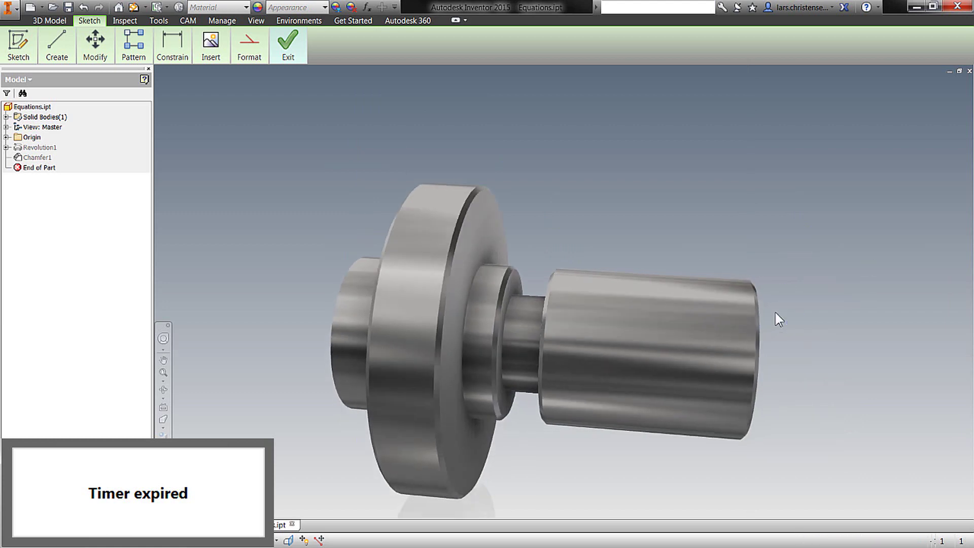